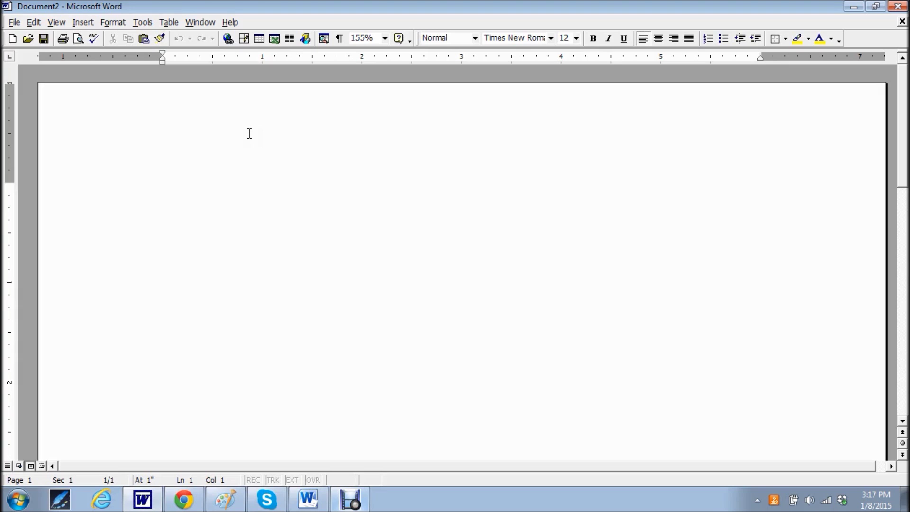
# - Search 'appdata' from the Windows Start menu and open the AppData folder
pyautogui.click(249, 133)
pyautogui.click(246, 129)
pyautogui.click(238, 216)
pyautogui.click(264, 347)
pyautogui.click(18, 500)
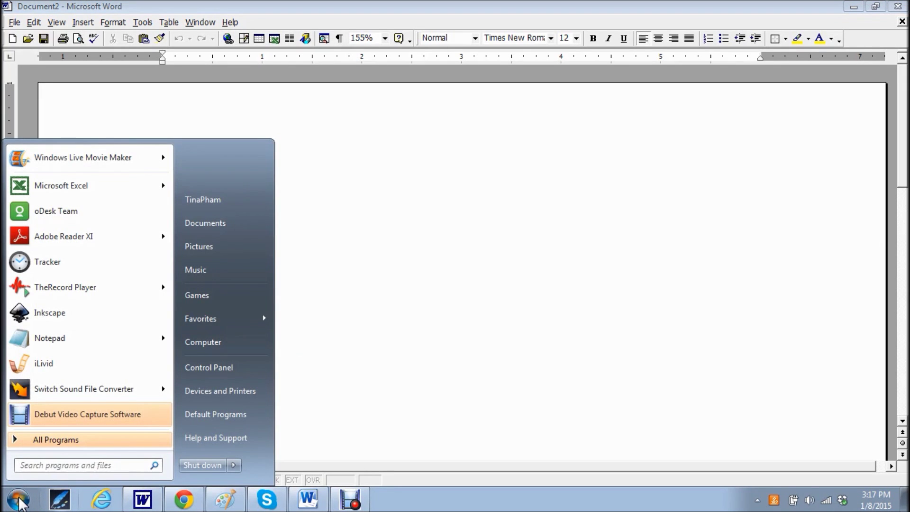
pyautogui.click(65, 465)
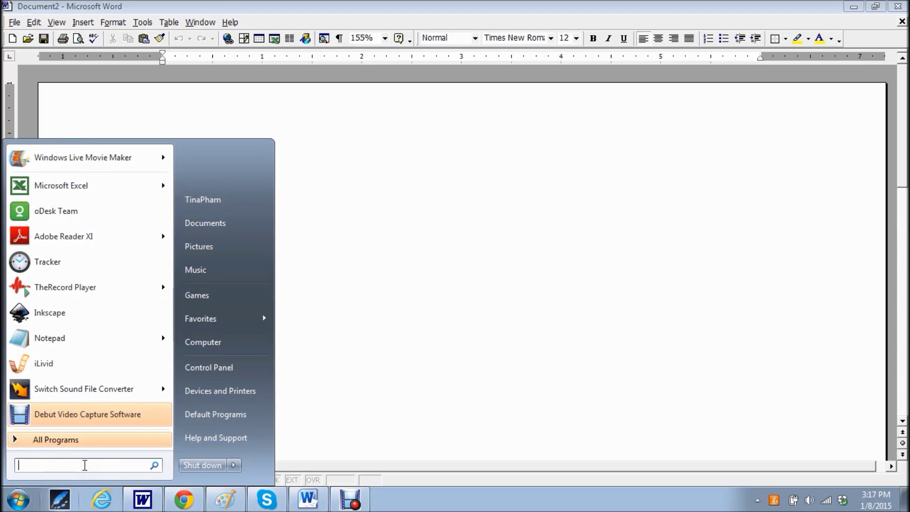
pyautogui.write('appdata')
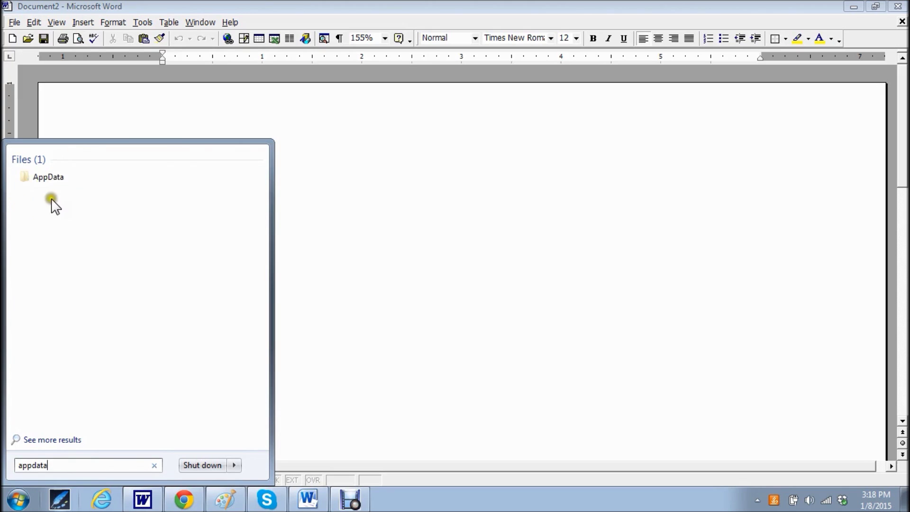
pyautogui.click(63, 177)
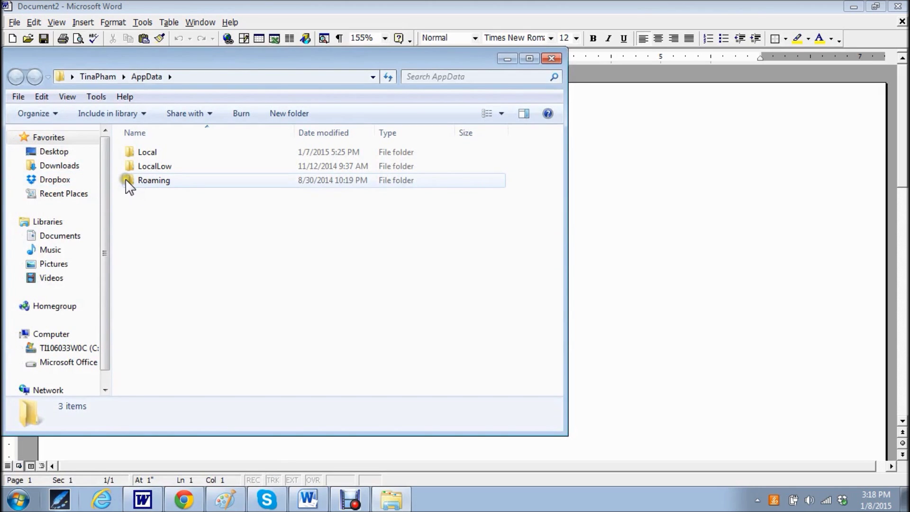
# - Open Roaming, then Microsoft, and scroll down to the Word folder
pyautogui.click(149, 183)
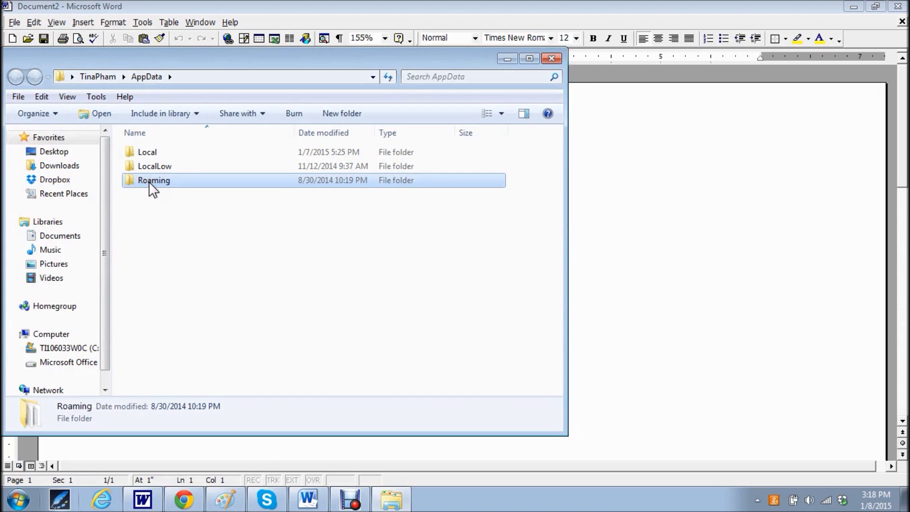
pyautogui.doubleClick(151, 183)
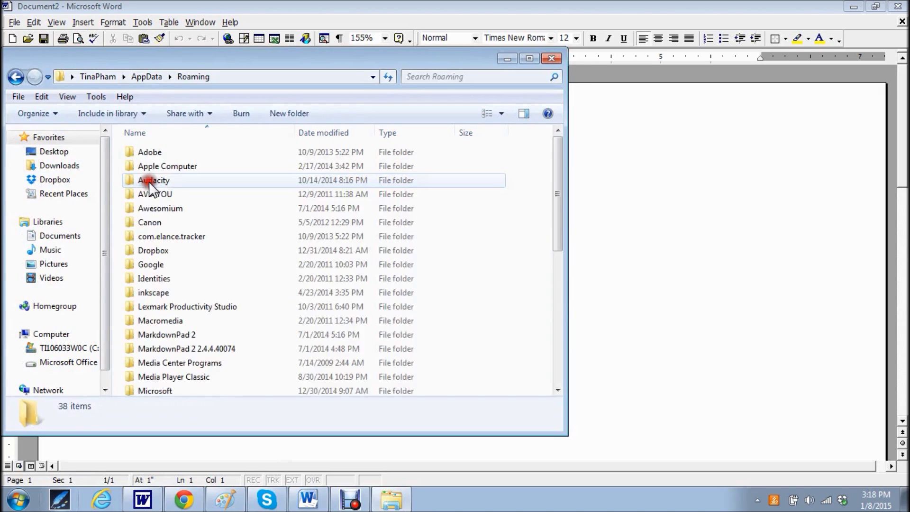
pyautogui.scroll(-2, 151, 175)
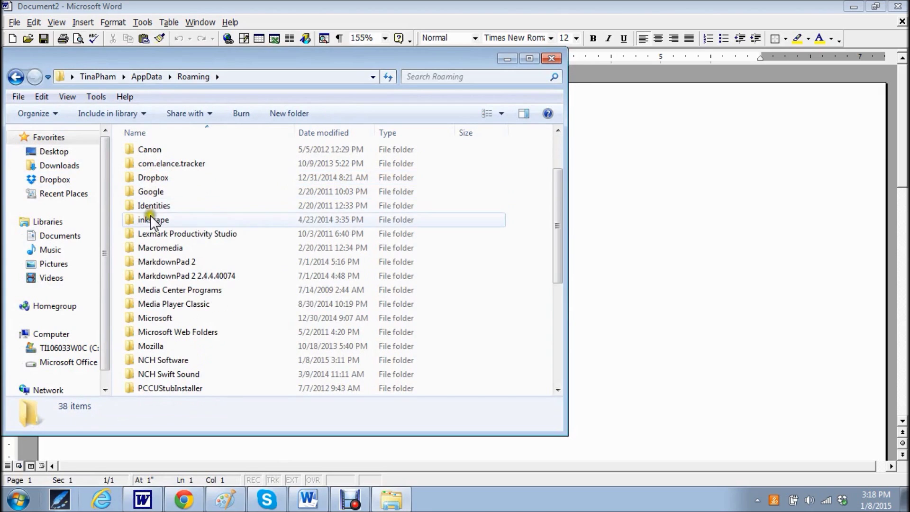
pyautogui.doubleClick(165, 320)
pyautogui.scroll(-6, 168, 303)
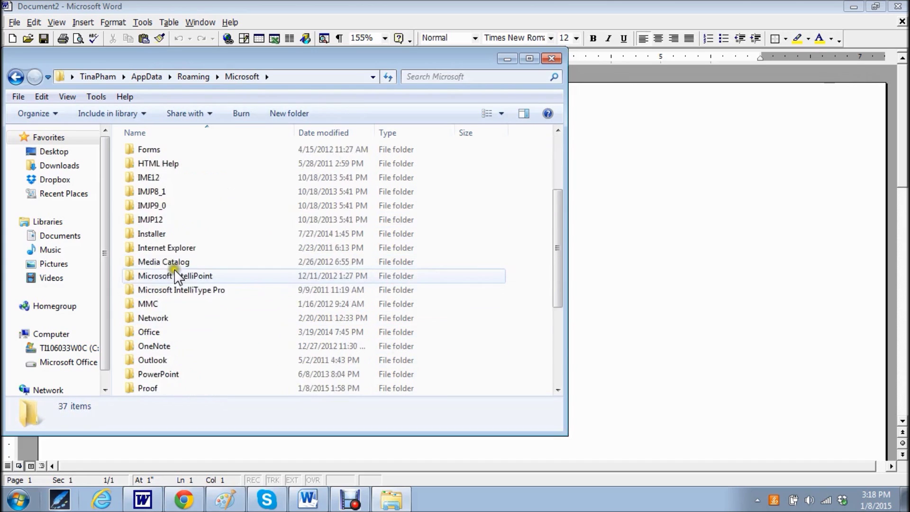
pyautogui.scroll(-1, 176, 277)
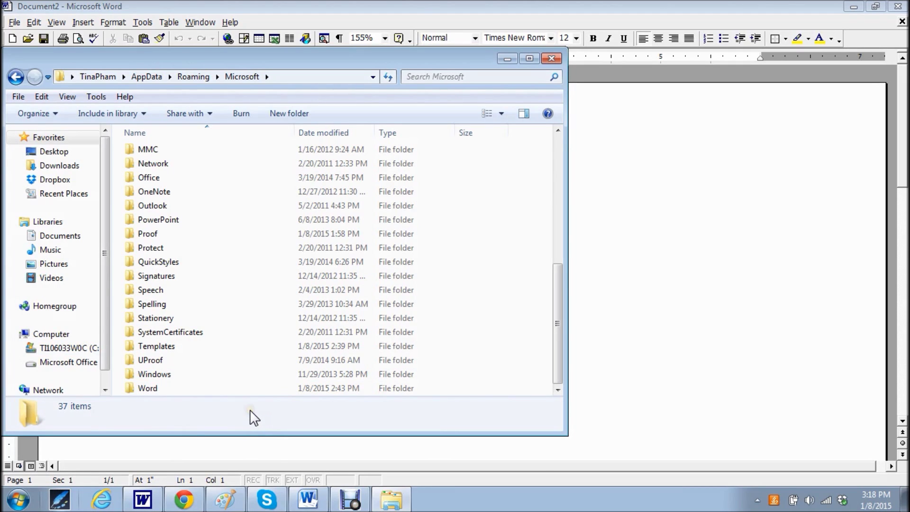
# - Bring the blank Document2 in Word to the front and show the Tools menu
pyautogui.click(654, 298)
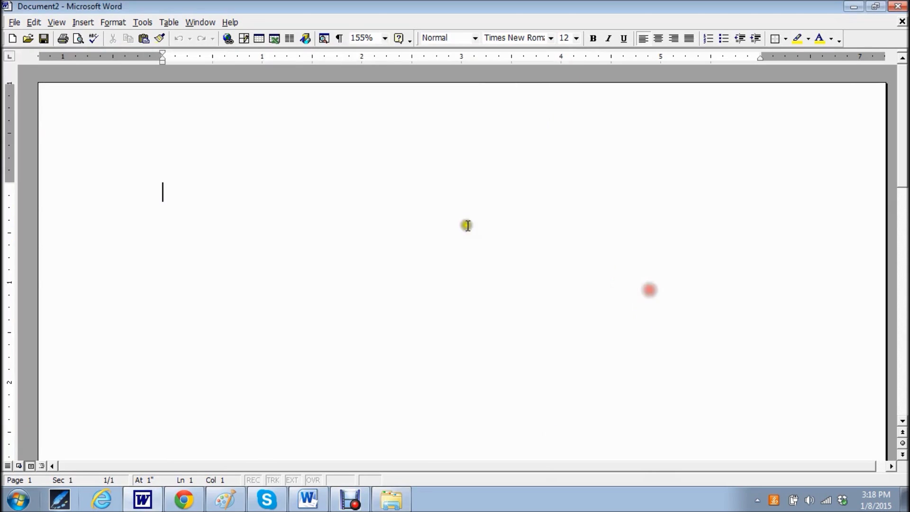
pyautogui.click(13, 24)
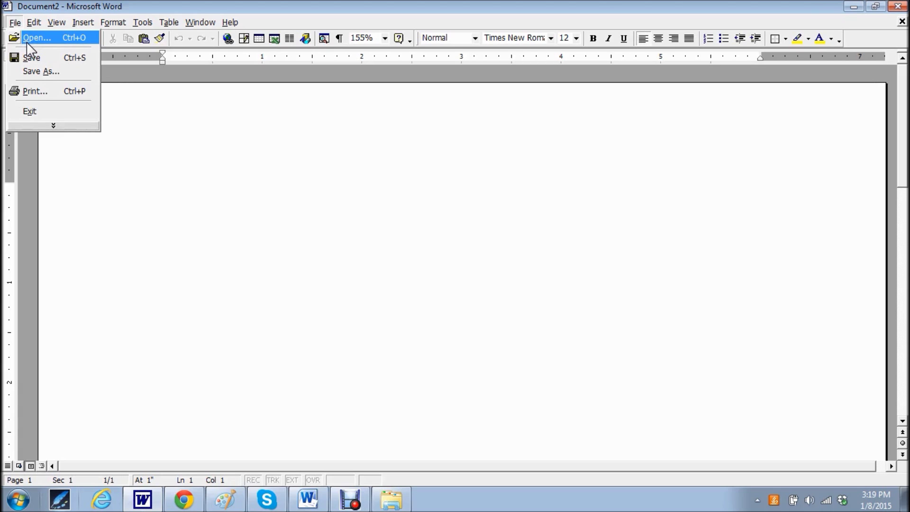
pyautogui.click(283, 162)
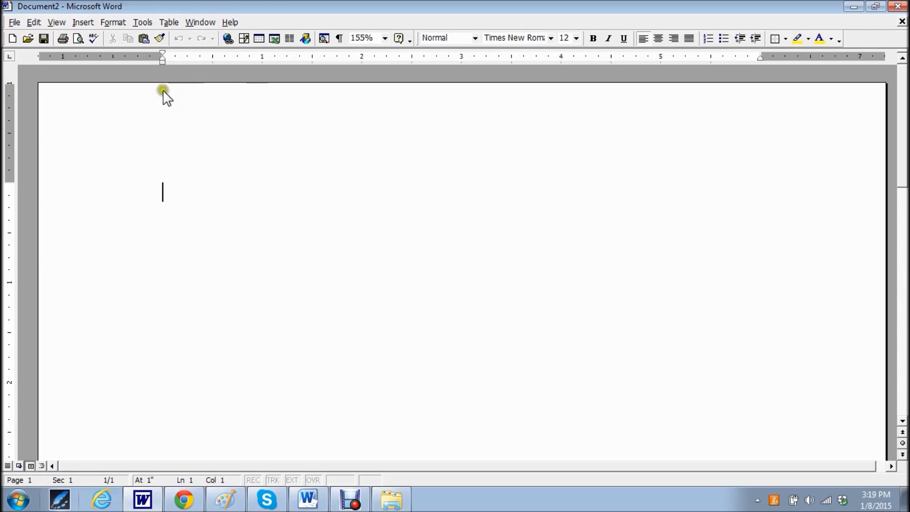
pyautogui.click(143, 23)
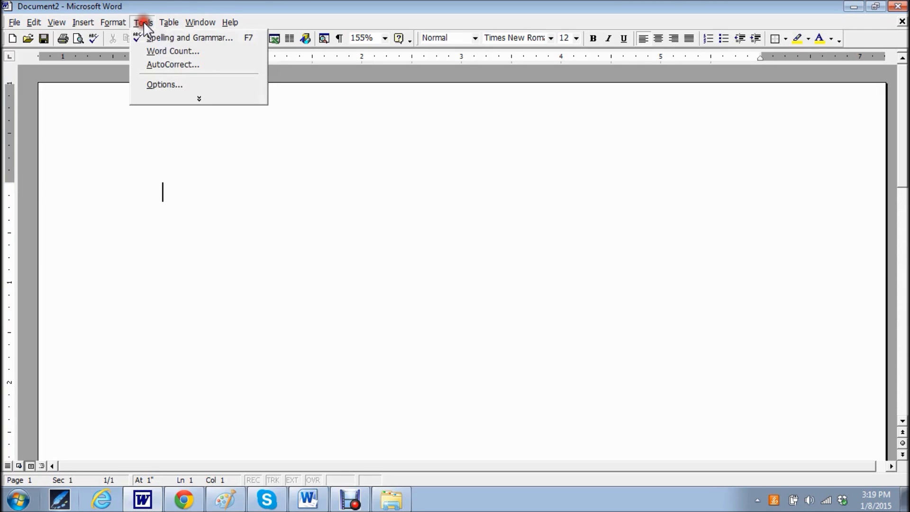
pyautogui.click(173, 86)
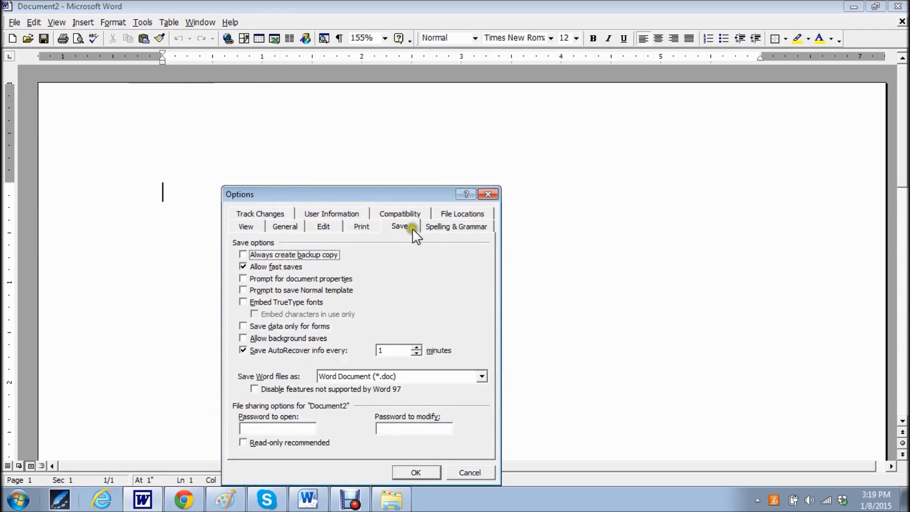
pyautogui.click(400, 226)
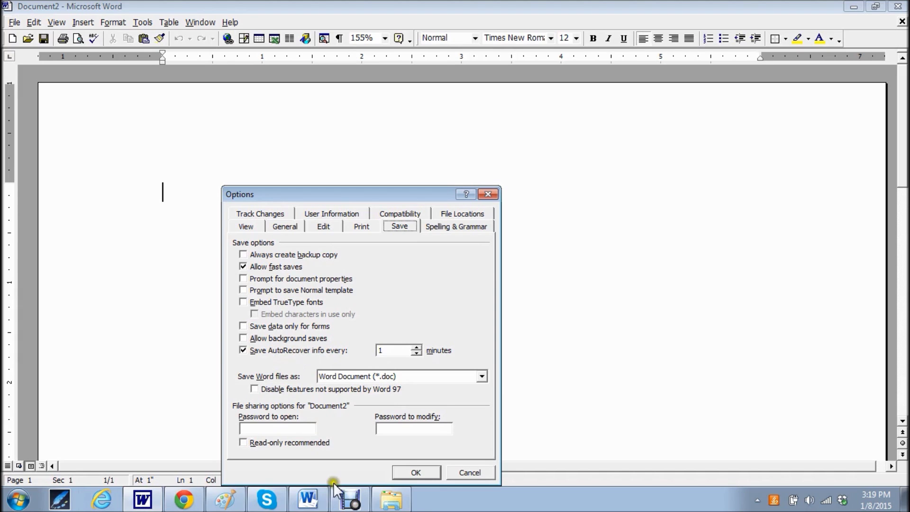
pyautogui.click(416, 472)
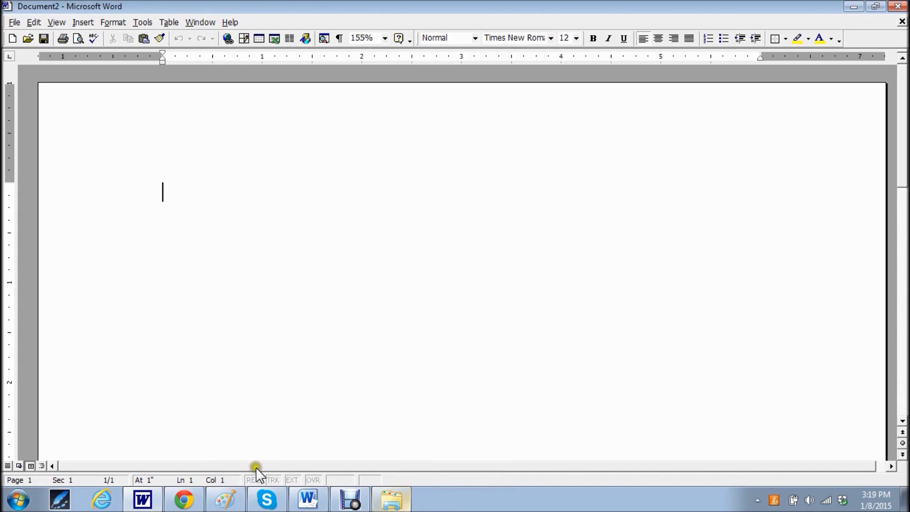
# - Switch from Paint back to the blank Document1 in Word Starter
pyautogui.click(309, 505)
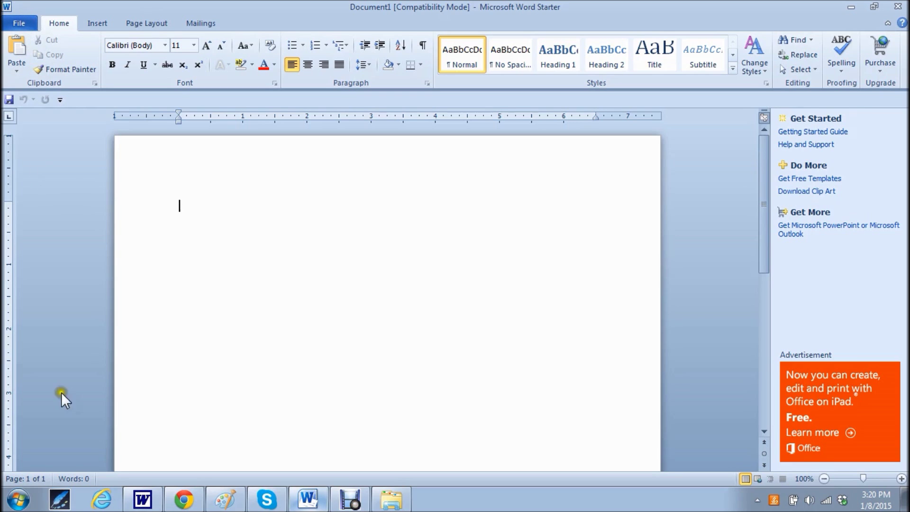
pyautogui.click(226, 501)
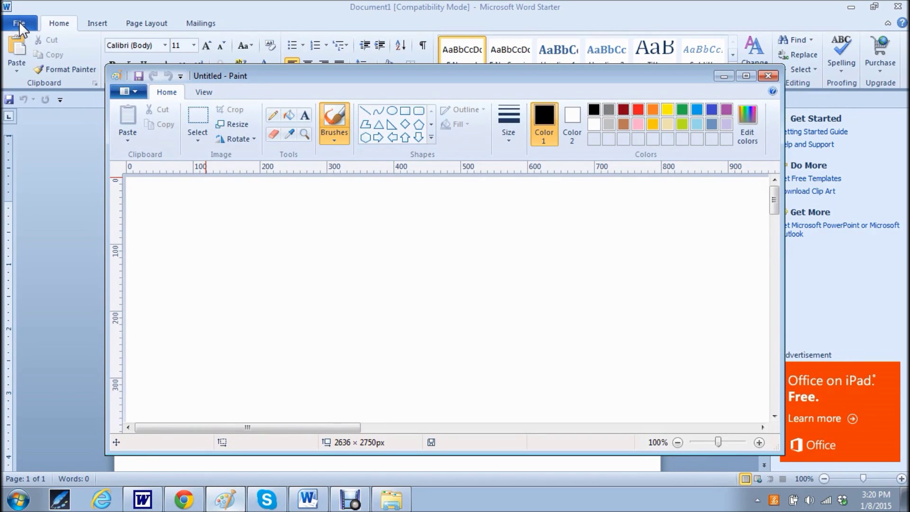
pyautogui.click(19, 21)
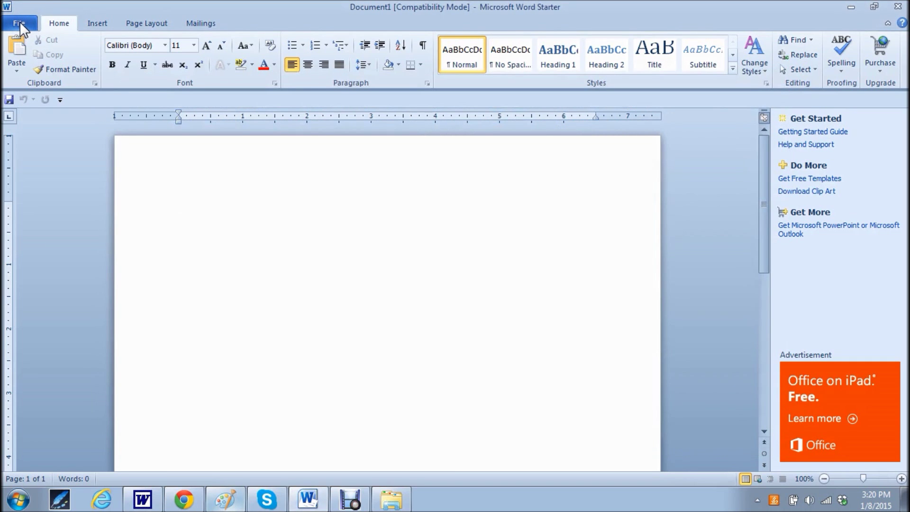
# - From the File tab's Recent page, open the Word Options dialog at its General settings
pyautogui.click(18, 21)
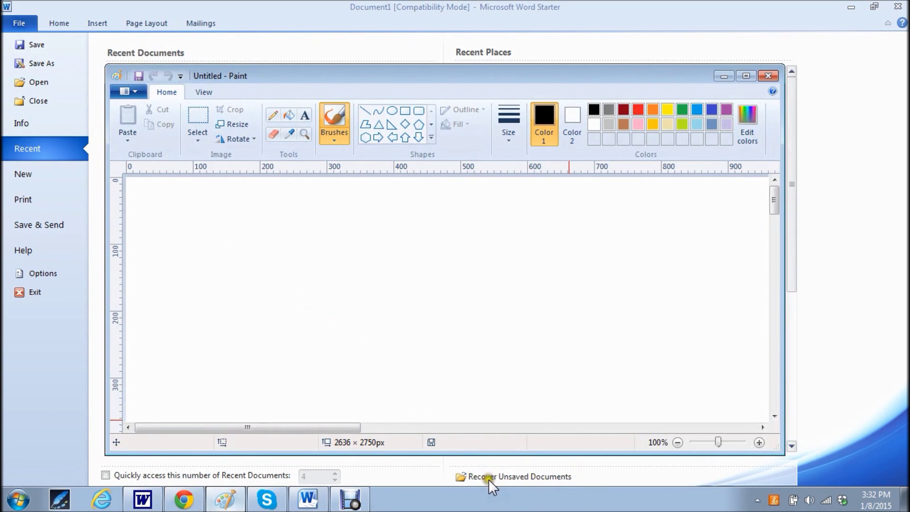
pyautogui.click(559, 480)
pyautogui.click(525, 474)
pyautogui.click(502, 477)
pyautogui.click(502, 476)
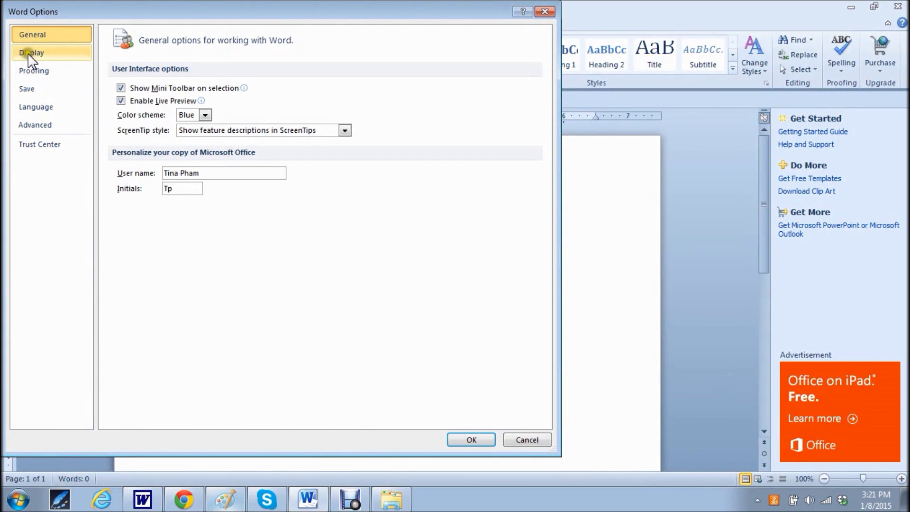
# - Set AutoRecover to every 2 minutes into AppData\Roaming\Microsoft\Word under Save options, then confirm
pyautogui.click(28, 90)
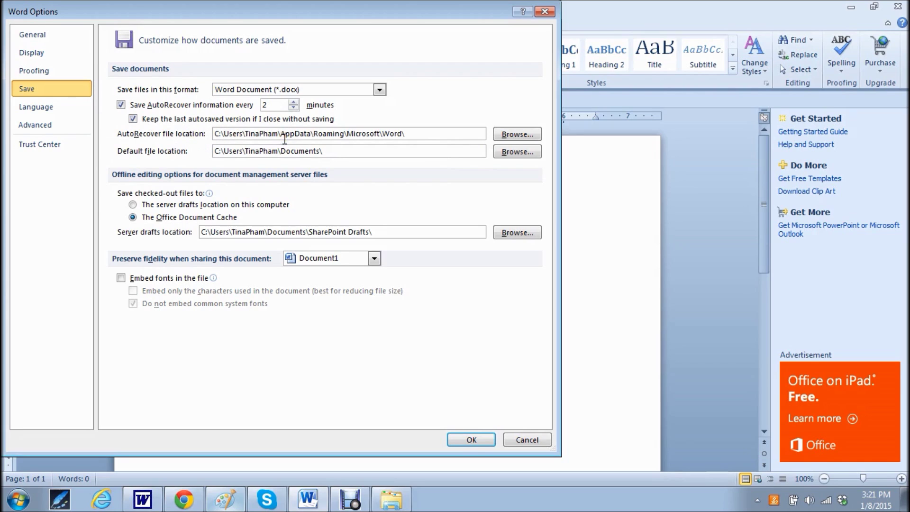
pyautogui.click(308, 135)
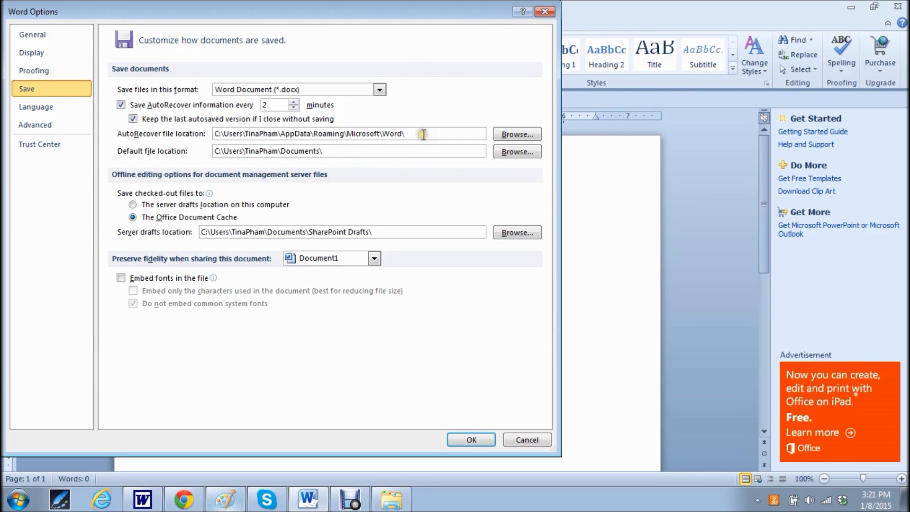
pyautogui.click(464, 440)
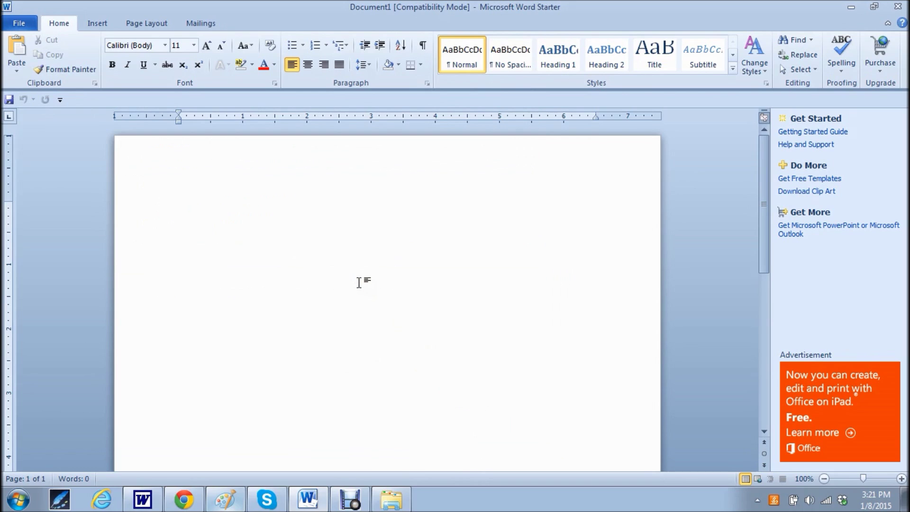